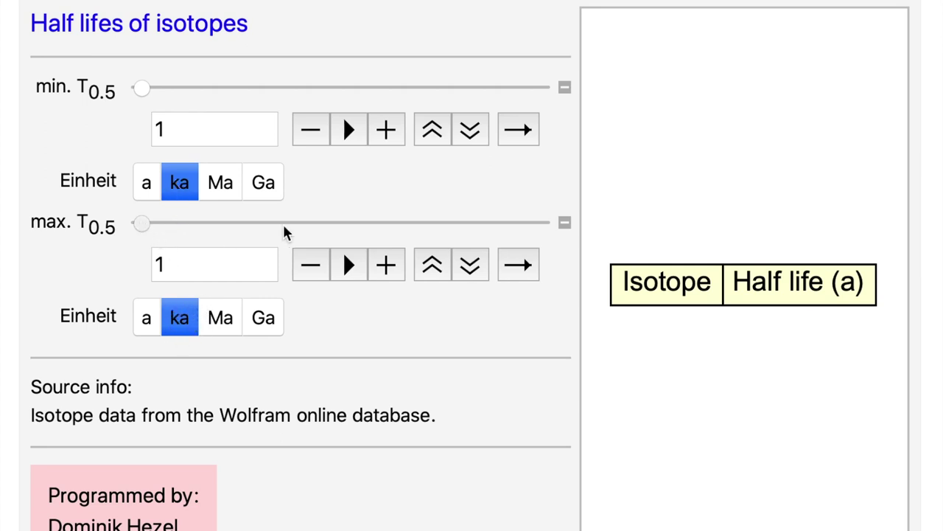
- Set the half-life range to a minimum of 200 ka and a maximum of 1000 ka, and highlight the 26Al row
left_click_drag(285, 227, 402, 228)
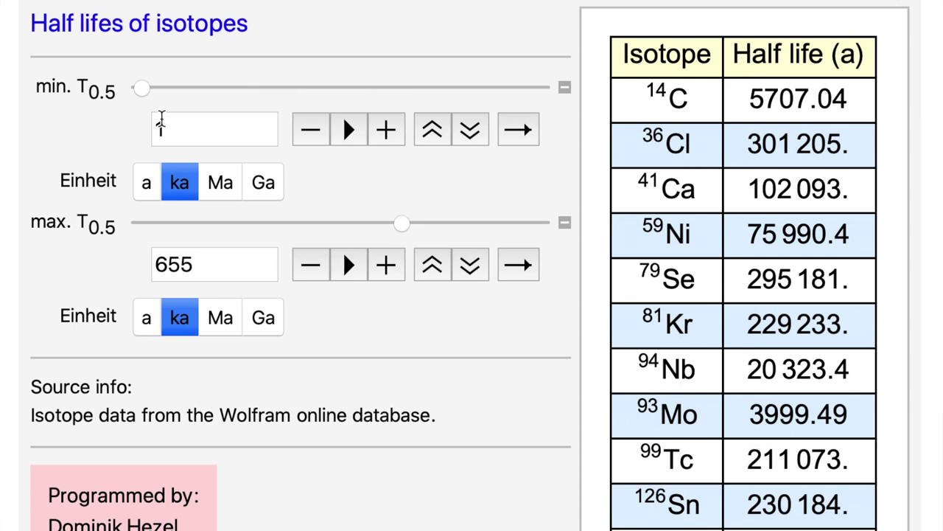
left_click_drag(140, 87, 222, 87)
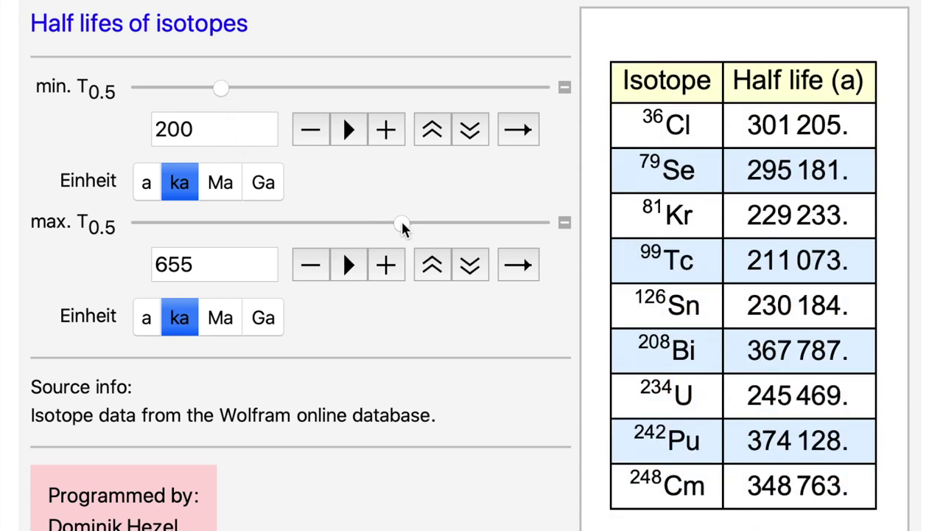
left_click_drag(402, 223, 549, 221)
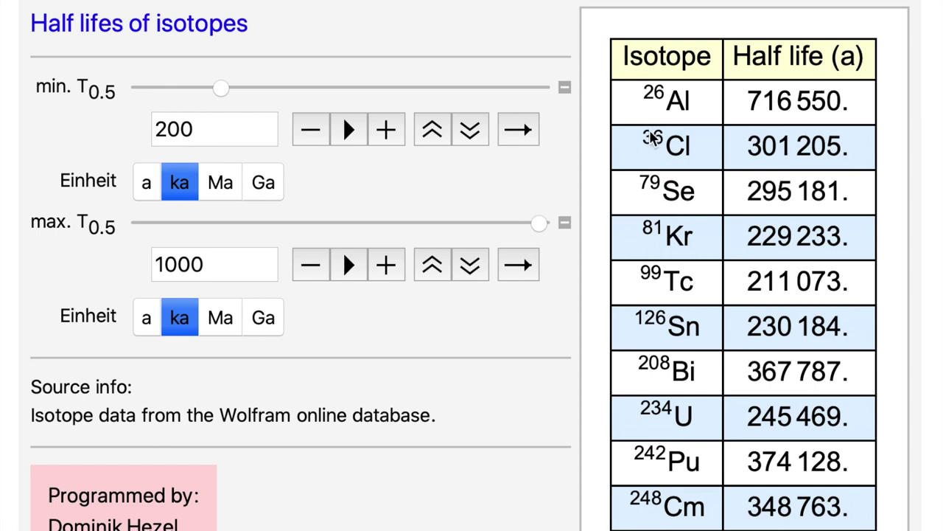
left_click_drag(645, 96, 778, 101)
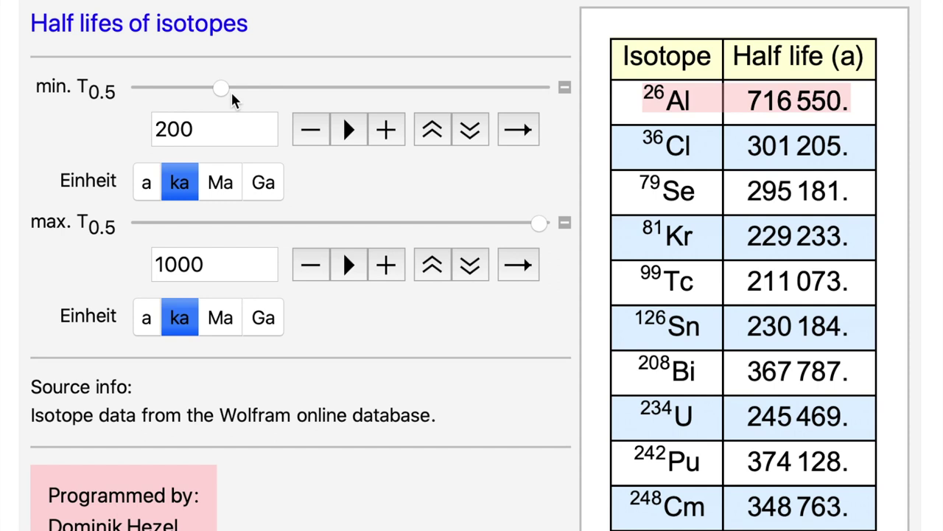
- Set the minimum half-life to 1 and switch the units of both the minimum and maximum to Ma
left_click(201, 122)
left_click_drag(201, 123, 116, 119)
type("1")
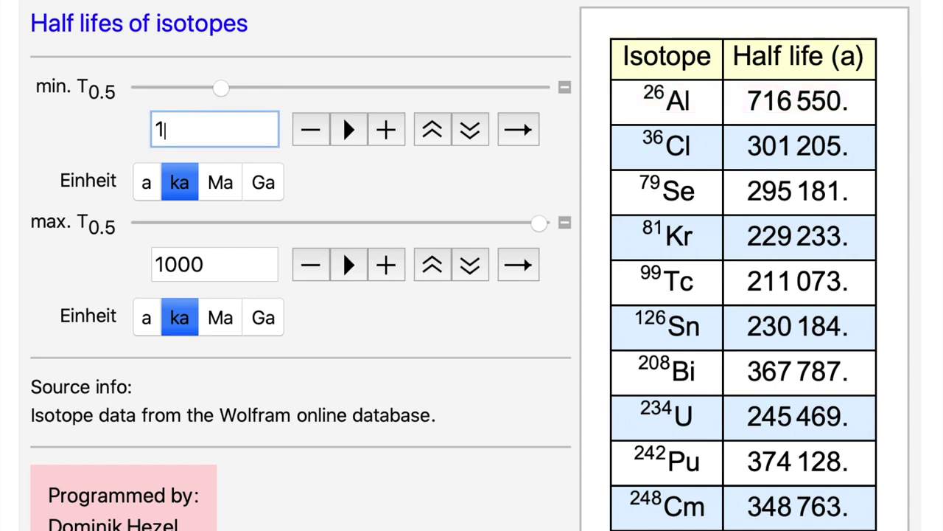
left_click(221, 184)
left_click(221, 318)
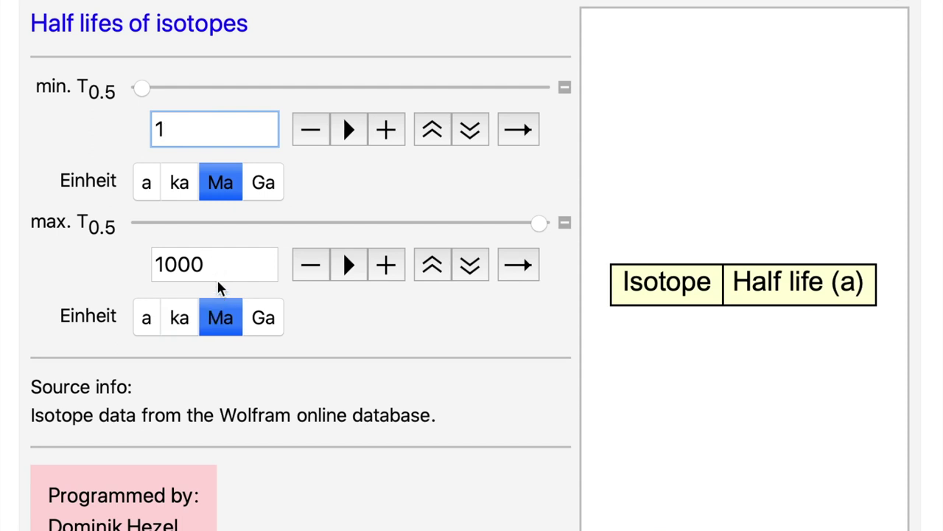
- Set the maximum half-life to 5 Ma and highlight the 60Fe row, followed by the 53Mn row
left_click_drag(205, 263, 61, 267)
type("5")
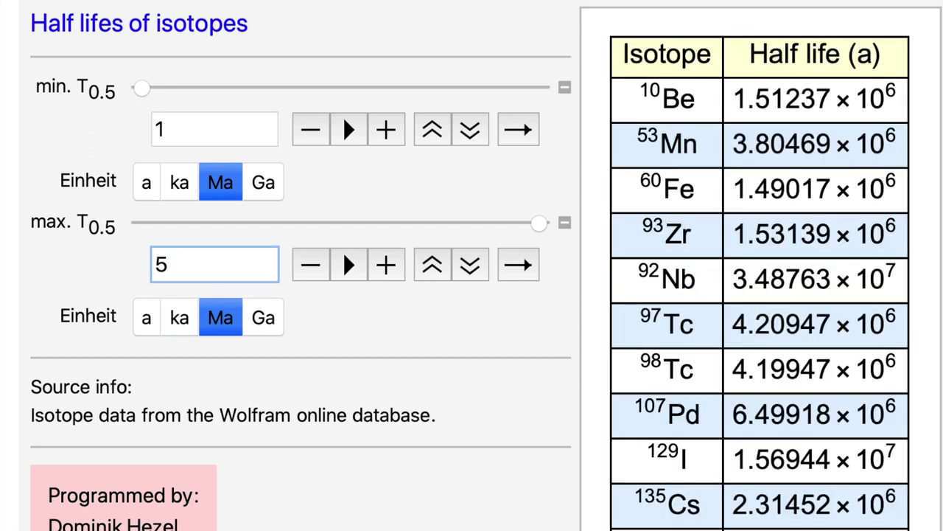
key("Return")
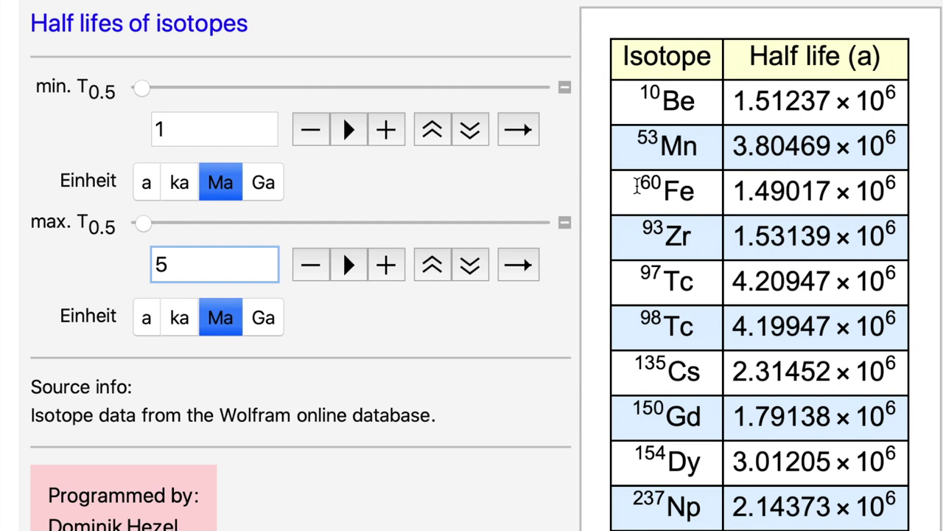
left_click_drag(636, 184, 776, 191)
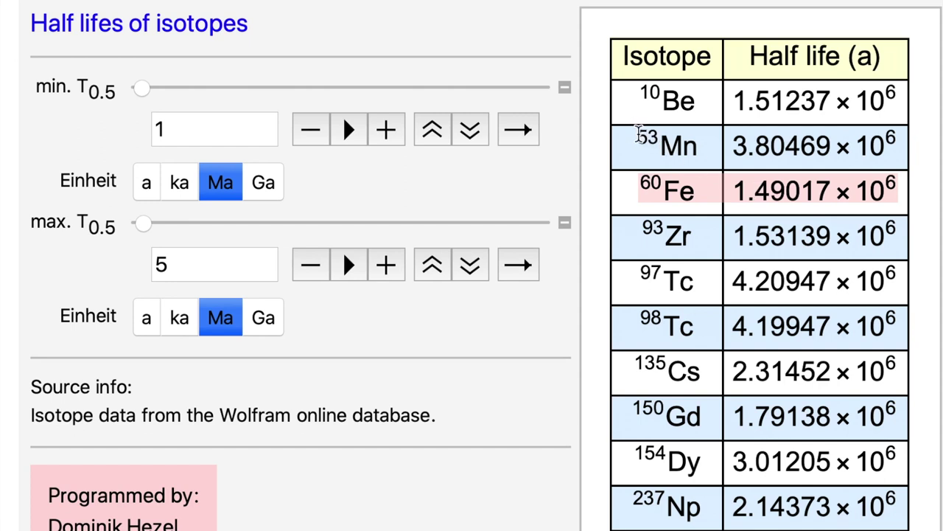
left_click_drag(638, 136, 772, 146)
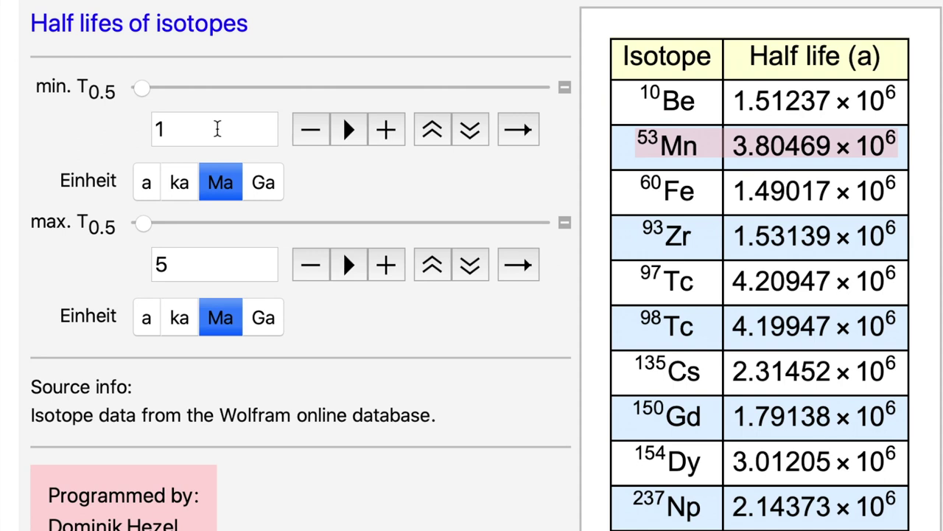
- Set the half-life range to a minimum of 5 Ma and a maximum of 20 Ma
left_click_drag(217, 129, 154, 129)
type("5")
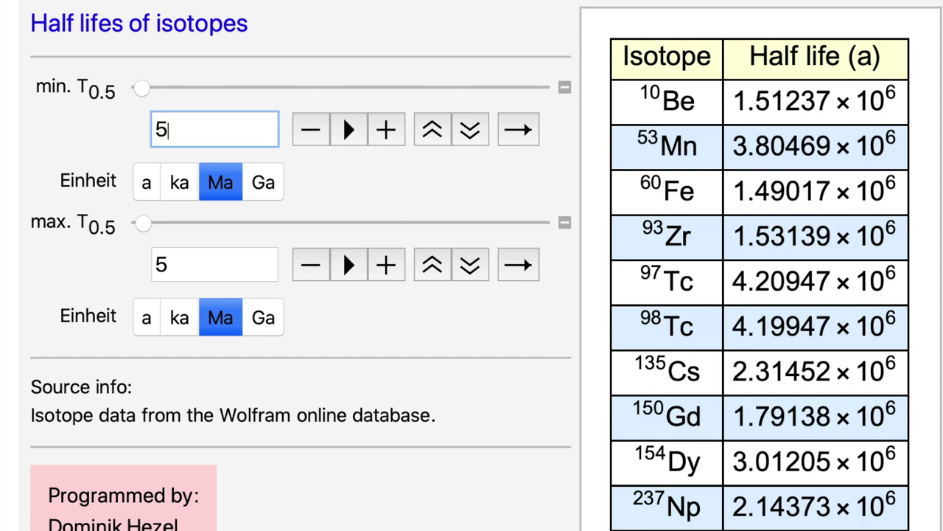
key("Tab")
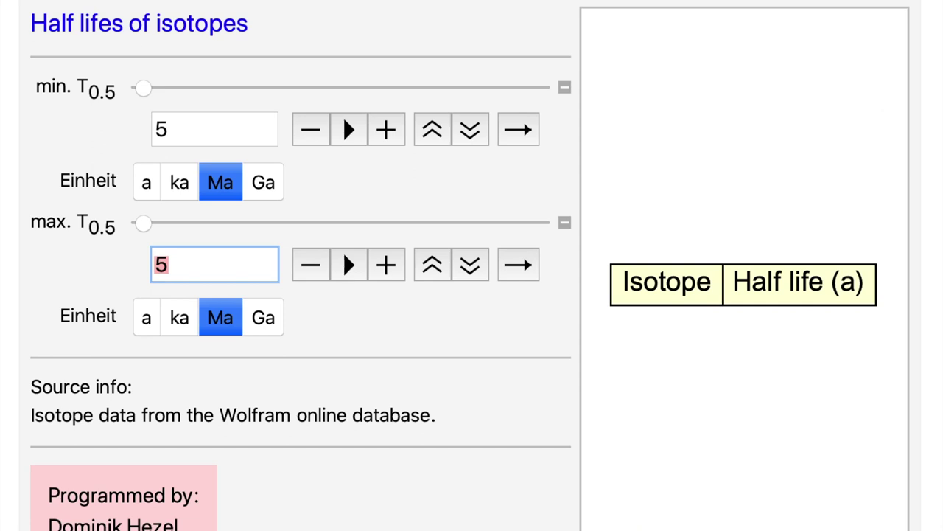
type("20")
key("Return")
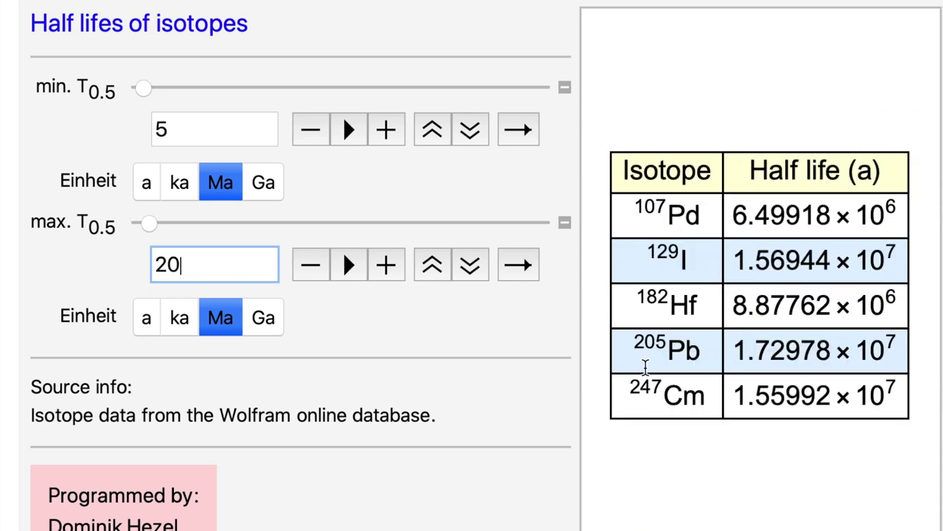
- Highlight the 182Hf row, the 107Pd row and the 129I isotope one after another in the table
left_click(632, 302)
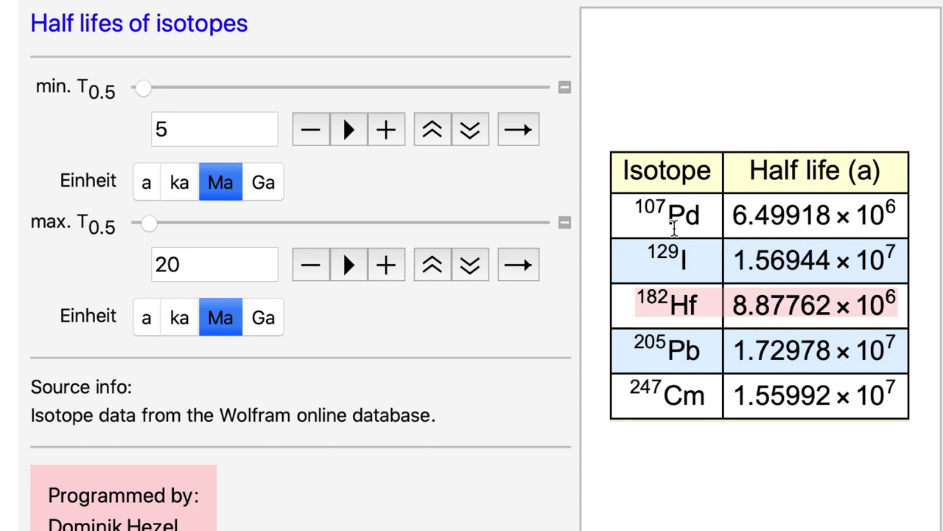
left_click(641, 206)
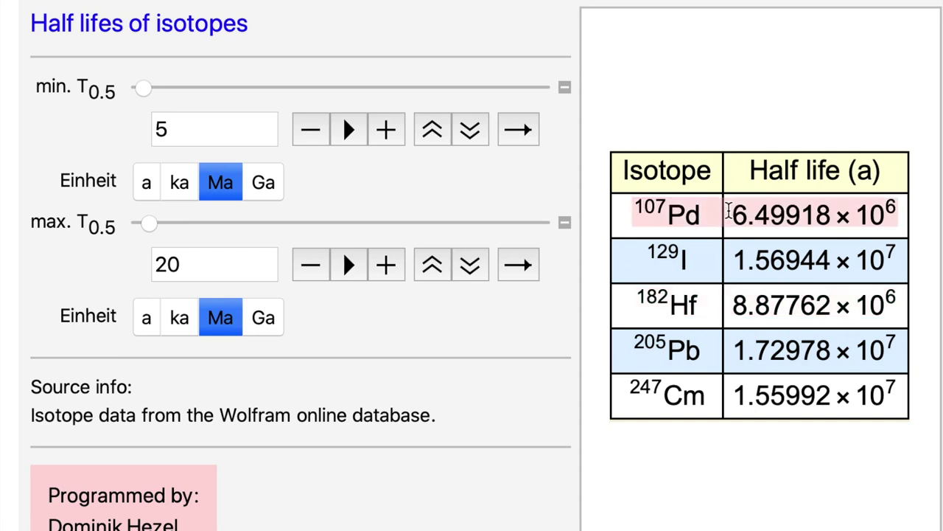
left_click(683, 256)
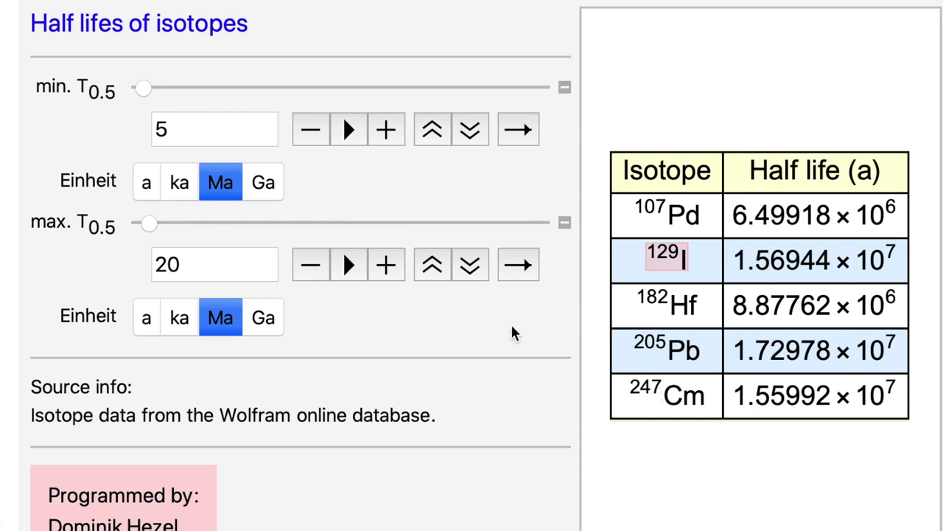
- Set the half-life range to 20 Ma minimum and 300 Ma maximum, and highlight the 146Sm row
left_click(178, 125)
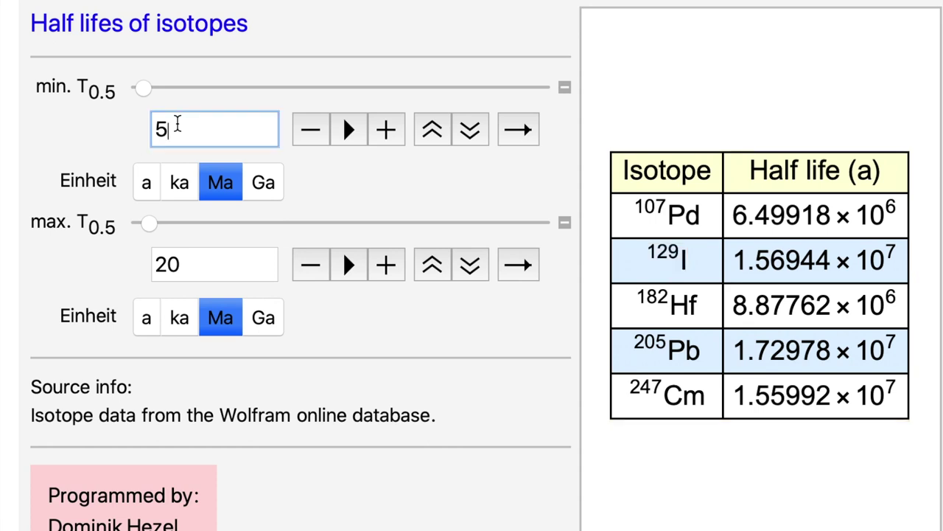
left_click_drag(181, 122, 148, 121)
type("20")
key("Tab")
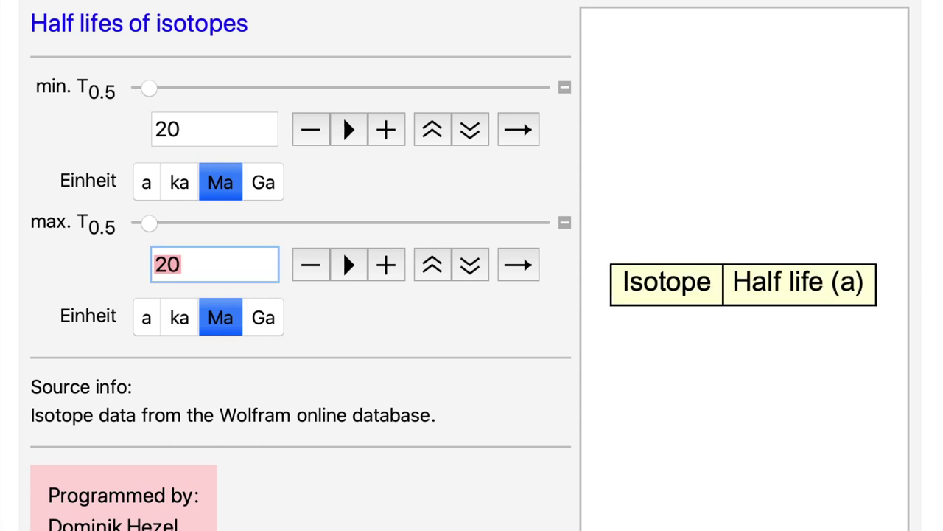
type("300")
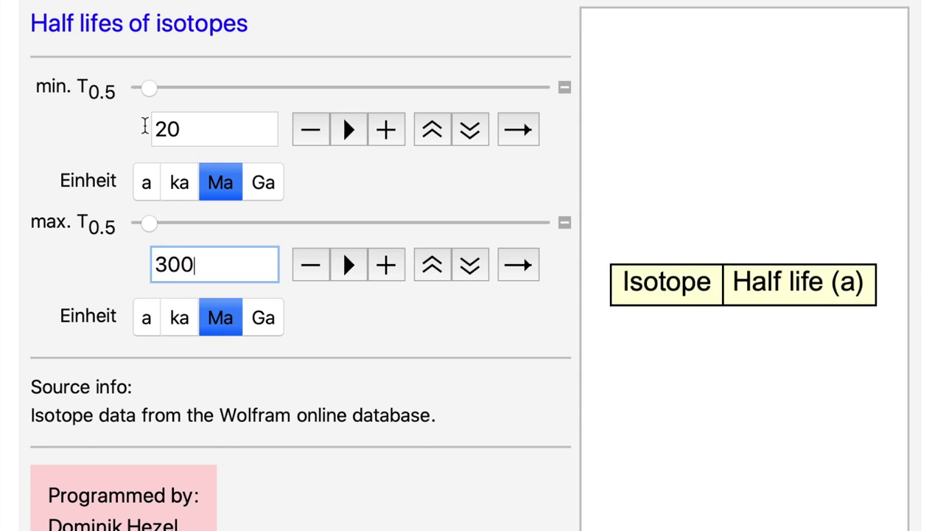
key("Return")
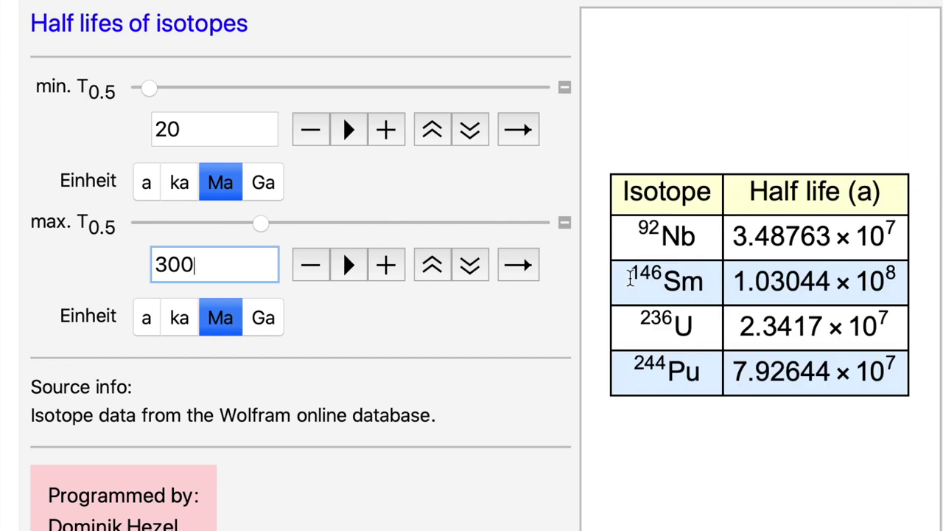
left_click_drag(631, 277, 835, 283)
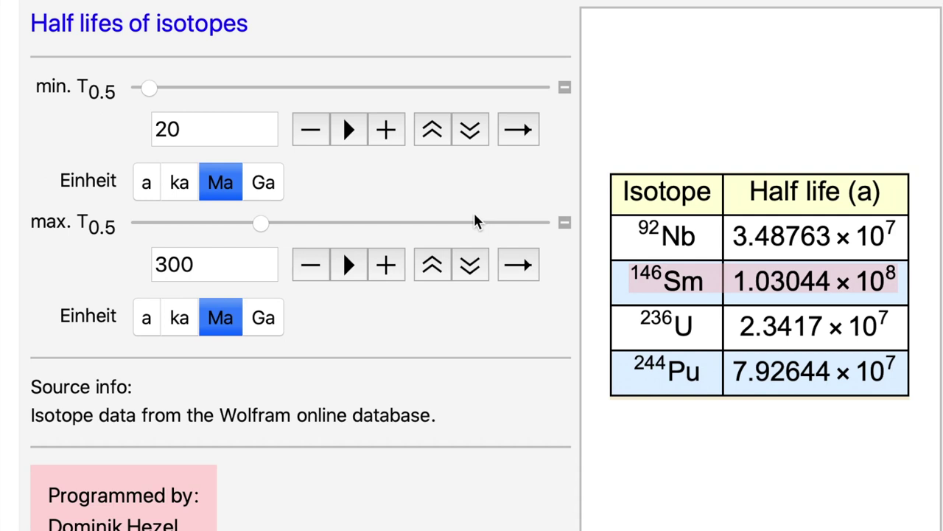
- Set the minimum half-life to 500 Ma and switch the maximum's unit to Ga
left_click_drag(203, 130, 137, 129)
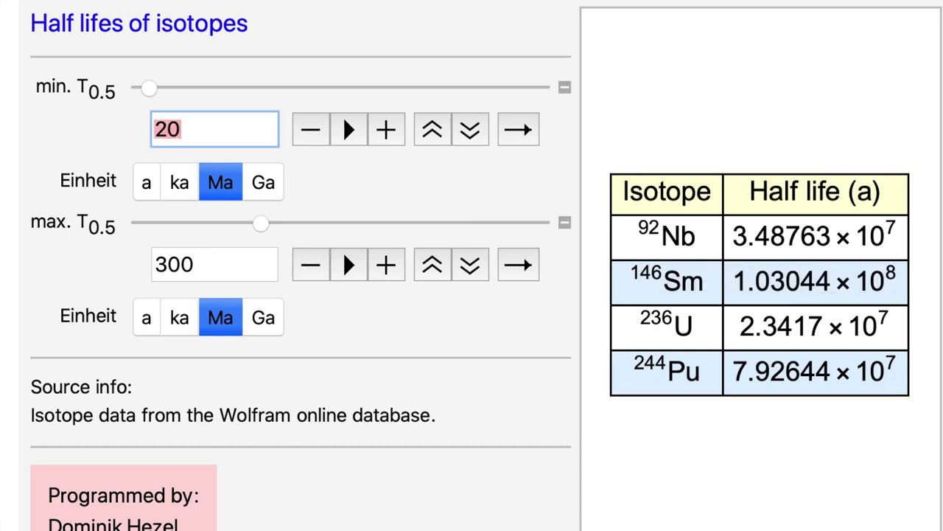
type("500")
key("Tab")
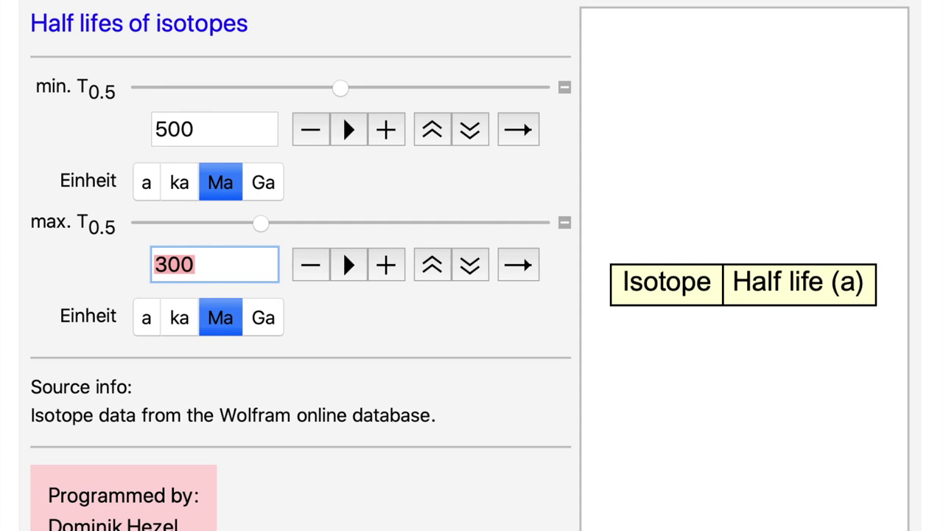
left_click(259, 317)
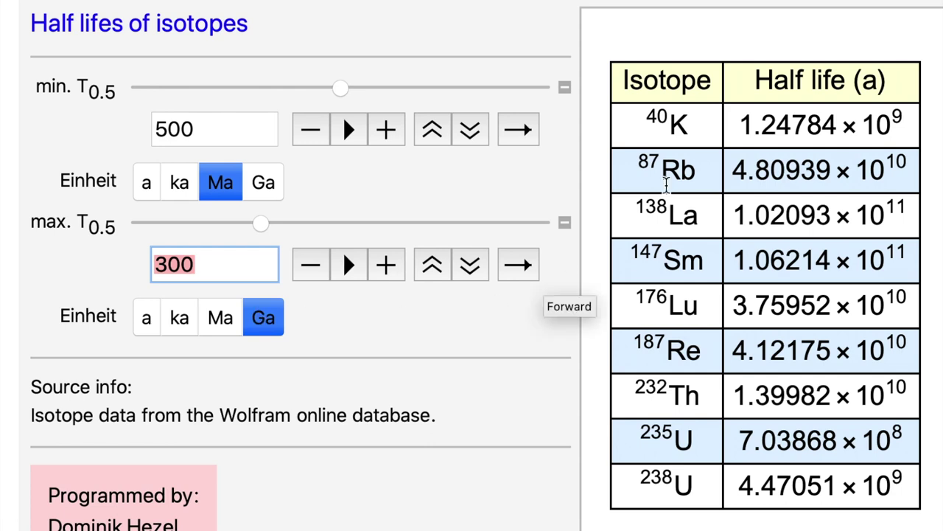
- Highlight the 87Rb row, the 176Lu row and the block of rows from 232Th to 238U in turn
left_click_drag(644, 163, 814, 163)
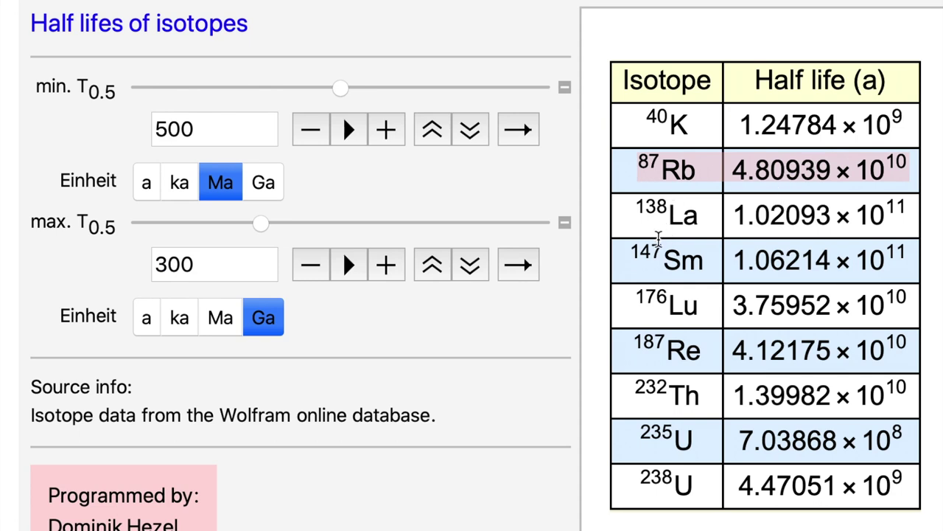
left_click(638, 300)
left_click_drag(638, 301, 762, 302)
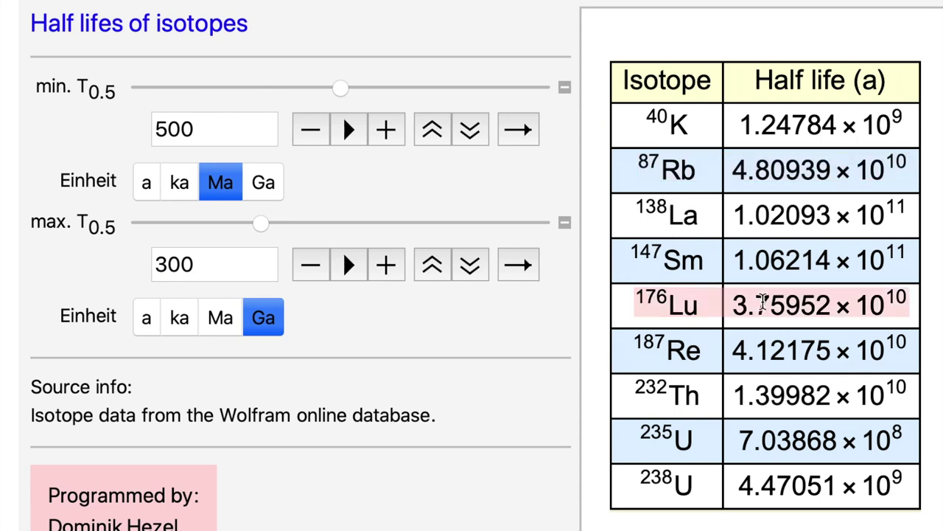
left_click(639, 385)
left_click_drag(640, 385, 725, 472)
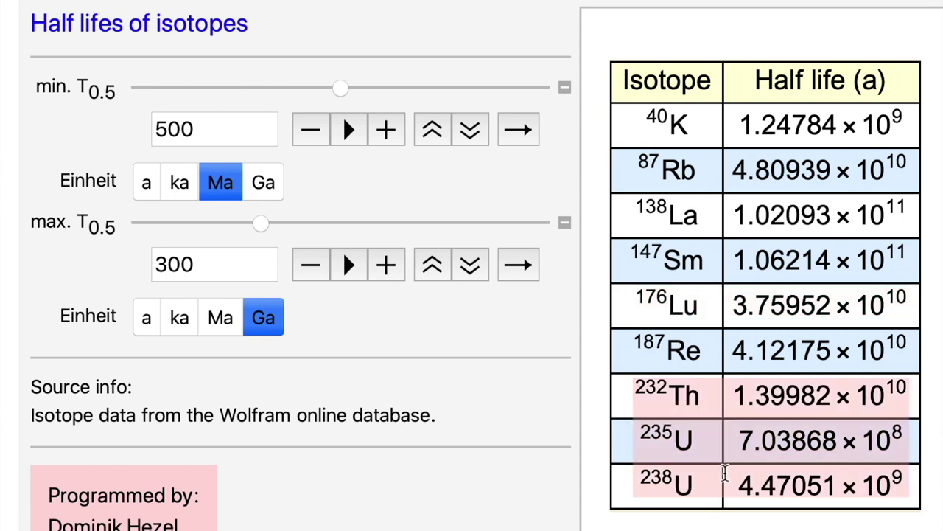